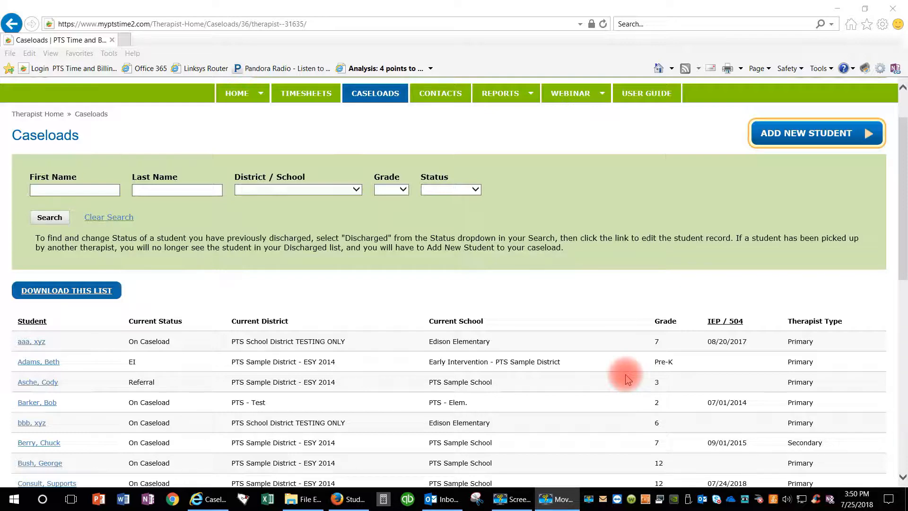
- Start adding a new student with start date 07/24/2018, status On Caseload and therapist type Primary, and continue to the student details
click(803, 136)
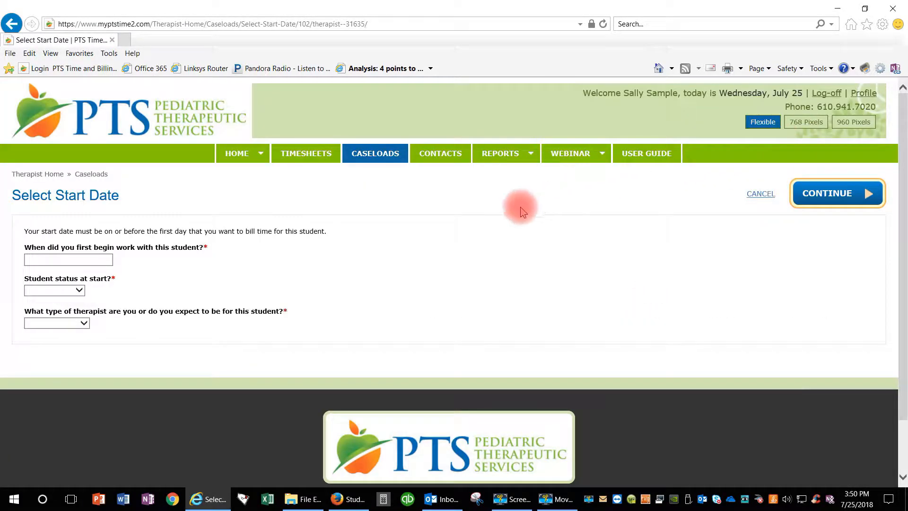
click(86, 259)
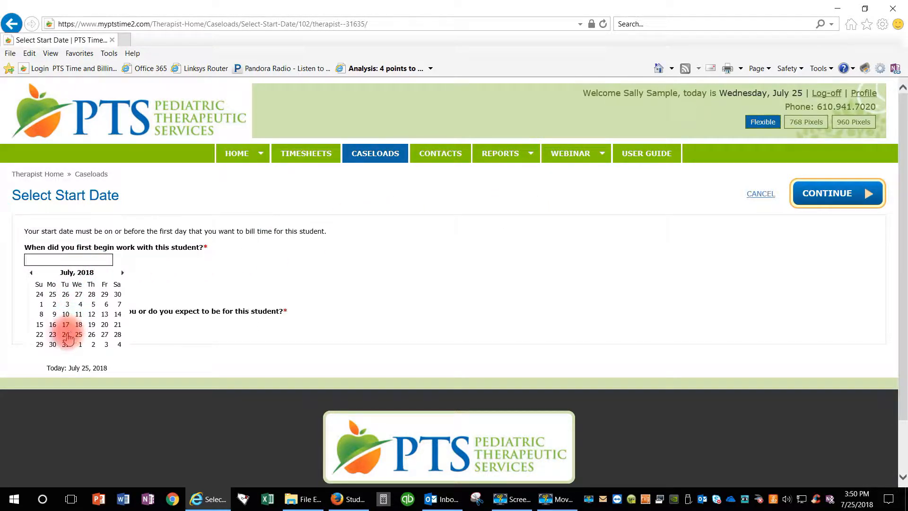
click(66, 335)
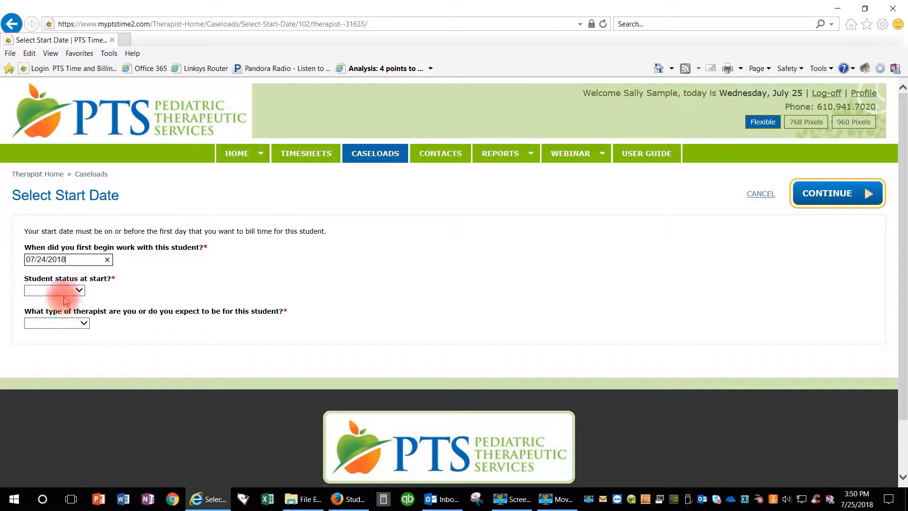
click(79, 291)
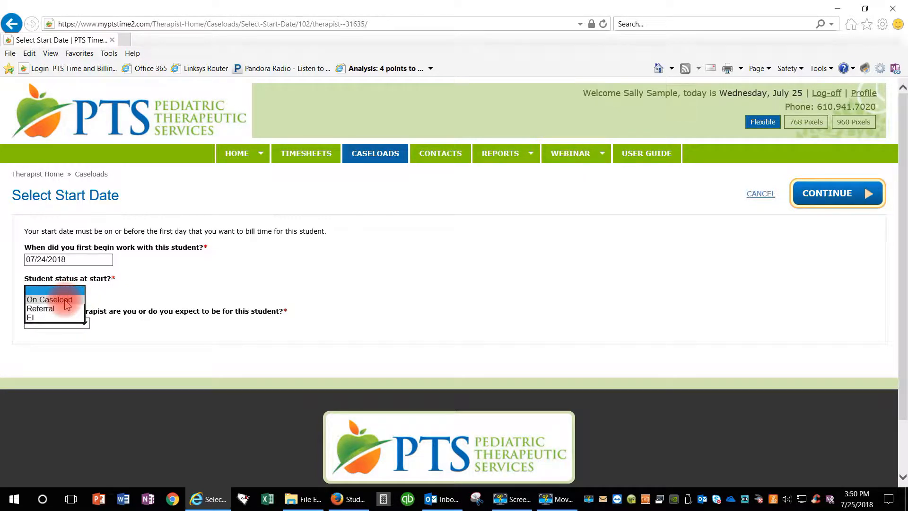
click(67, 300)
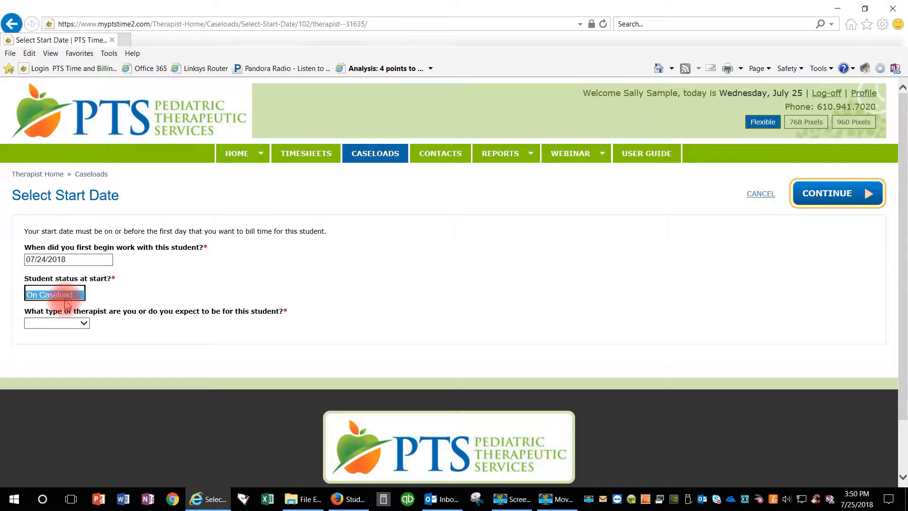
click(75, 323)
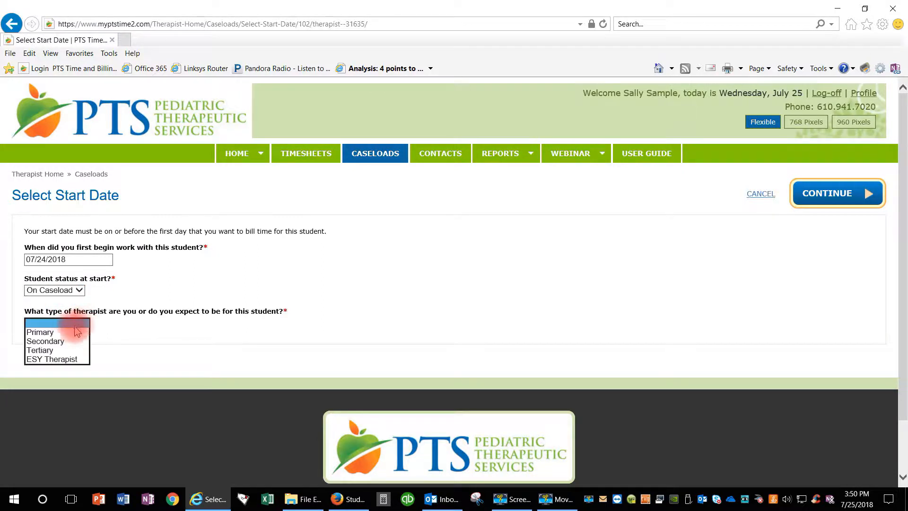
click(58, 333)
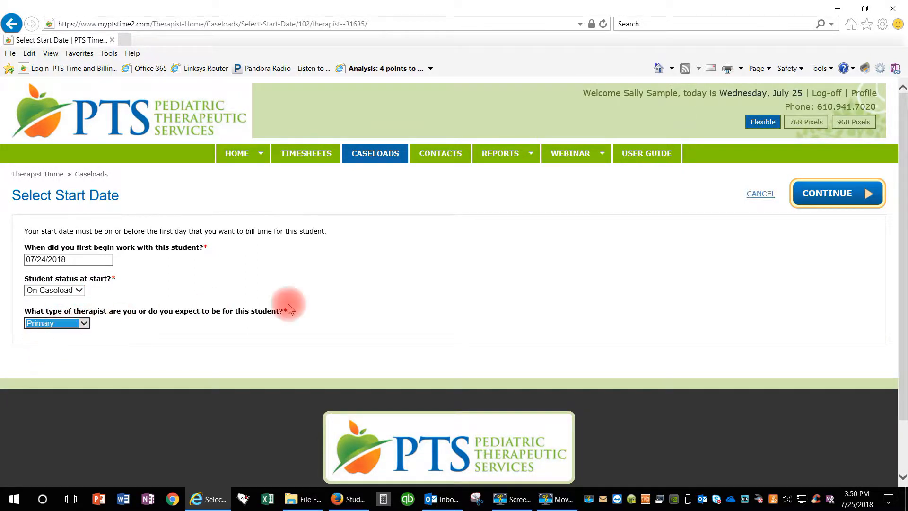
click(824, 200)
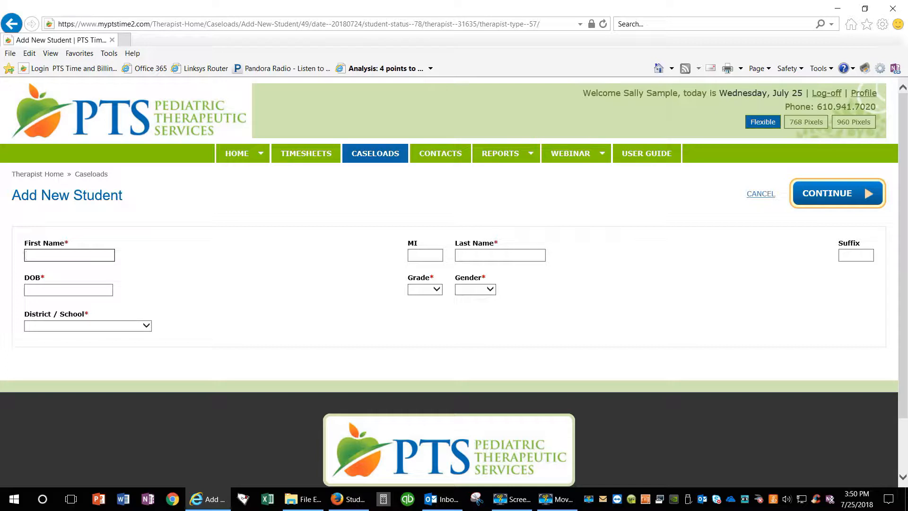
- Enter the student's first name, last name and date of birth, and set the grade to 8 and the gender to Female
text(h)
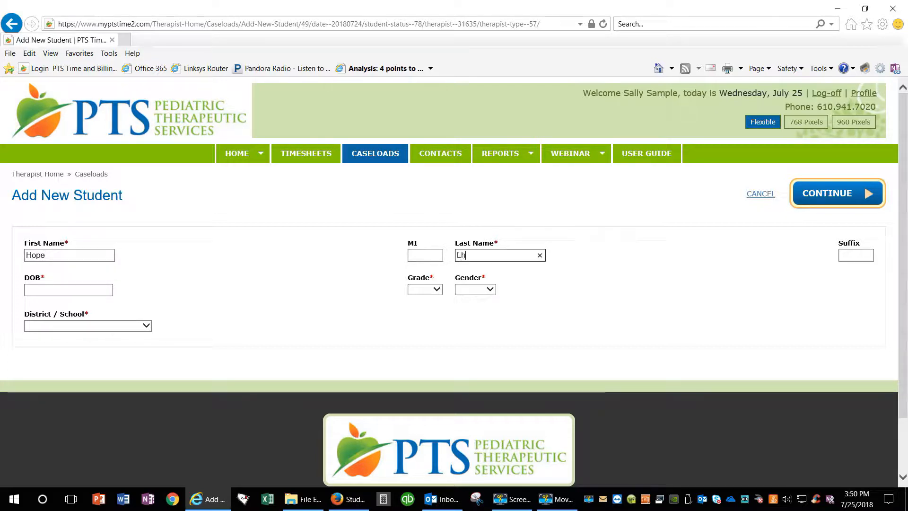
key(BackSpace)
text(Chest)
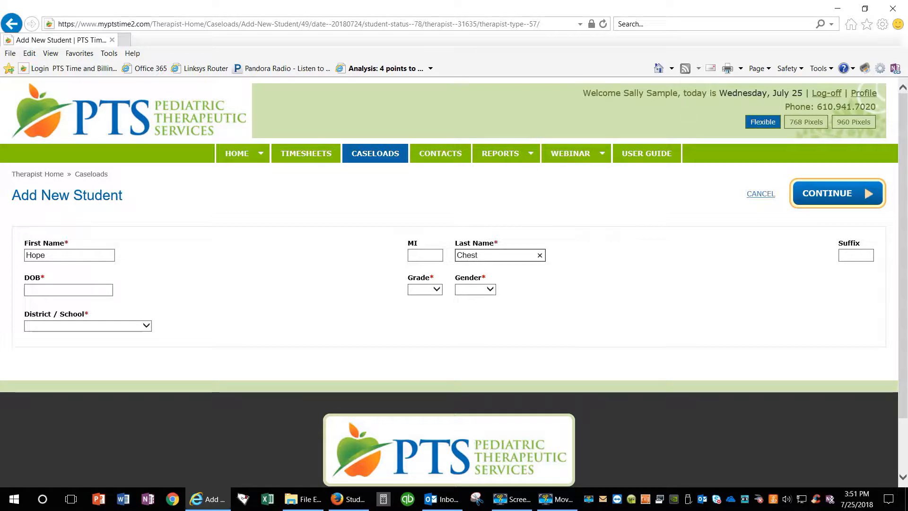
key(Tab)
key(Tab)
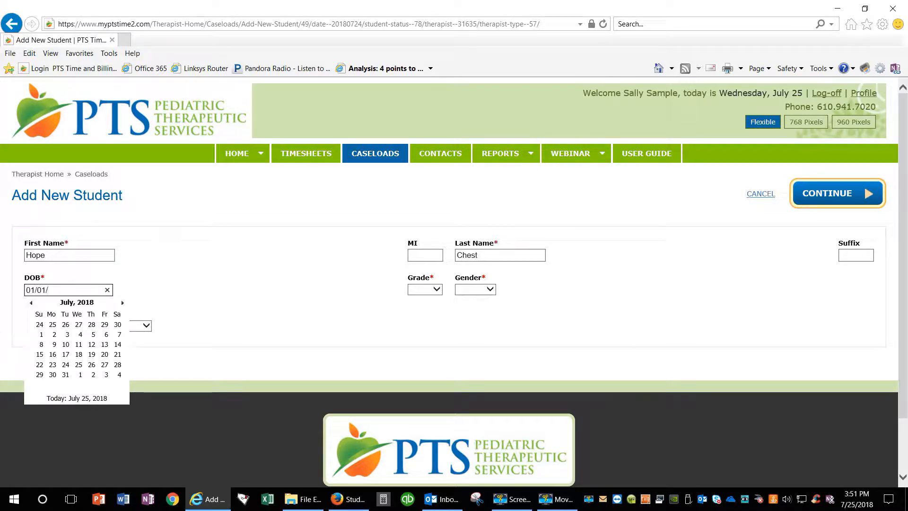
text(01/01/1996)
key(Tab)
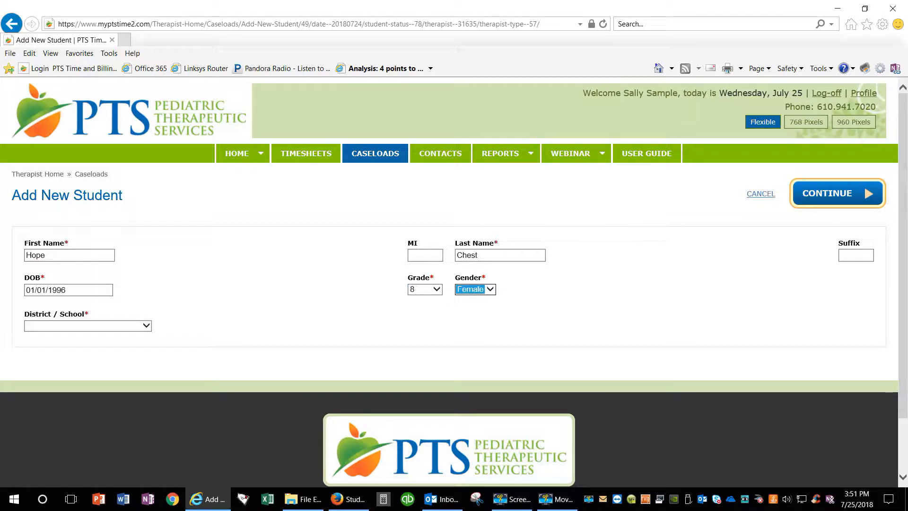
- Assign the student to PTS Sample District - ESY 2014 and PTS Sample School, and continue to the confirmation
click(141, 326)
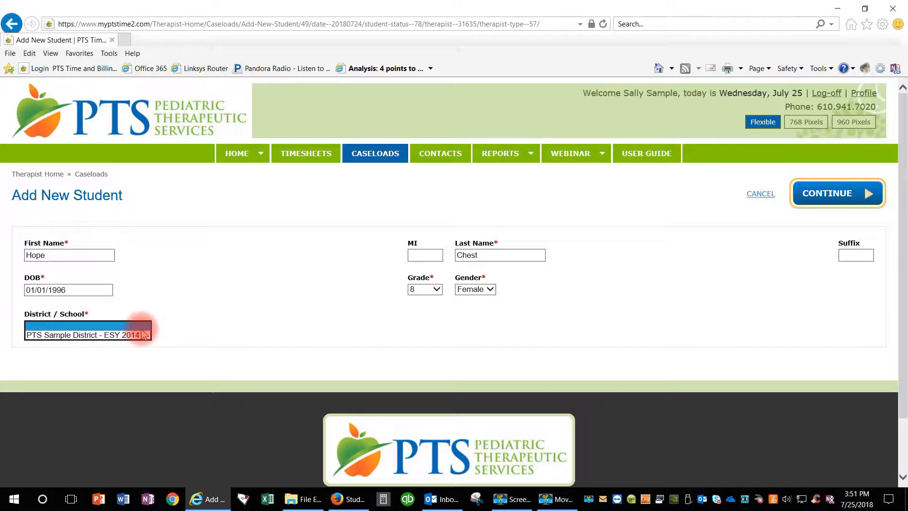
click(87, 335)
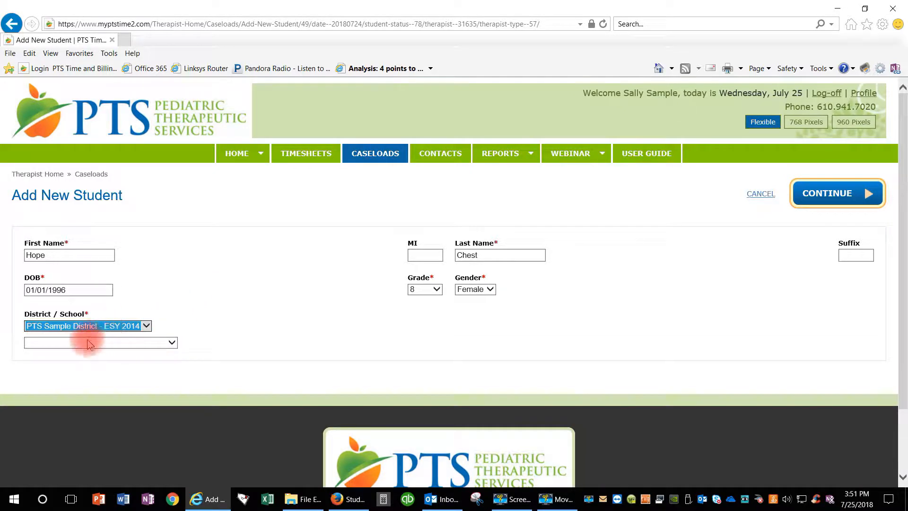
click(87, 343)
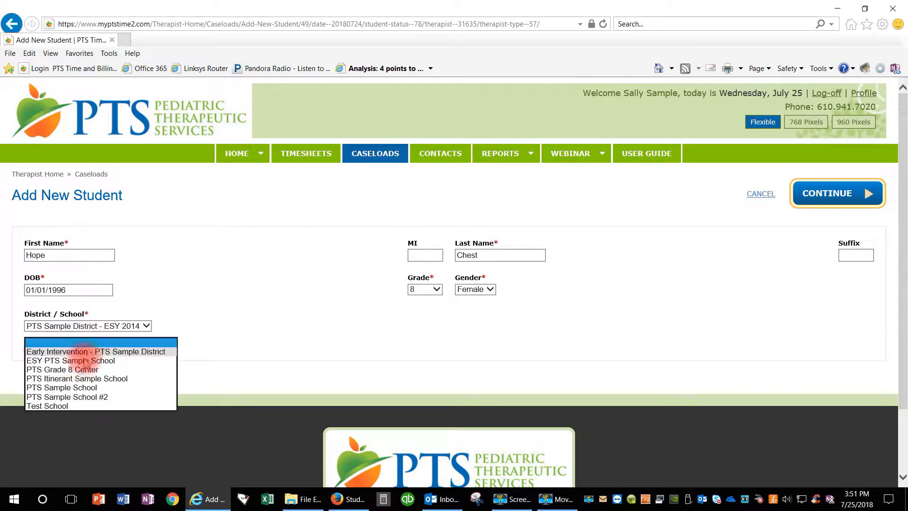
click(70, 389)
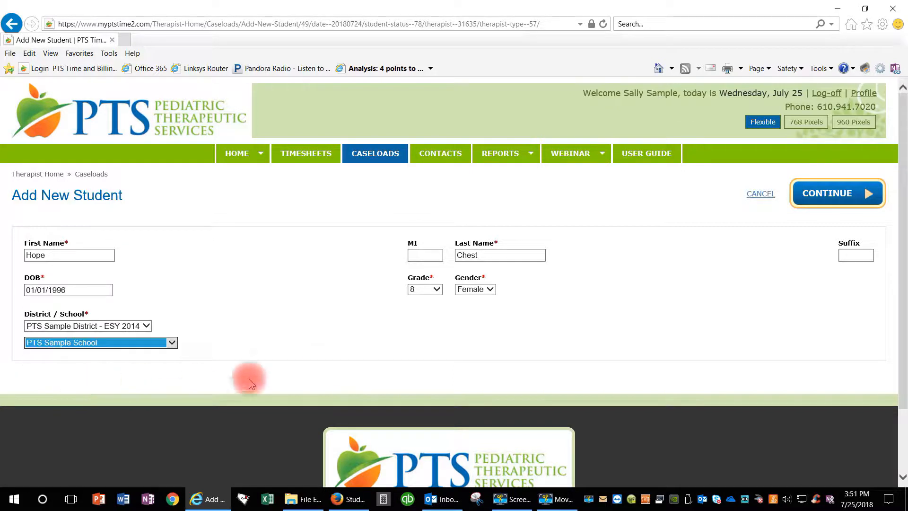
click(835, 194)
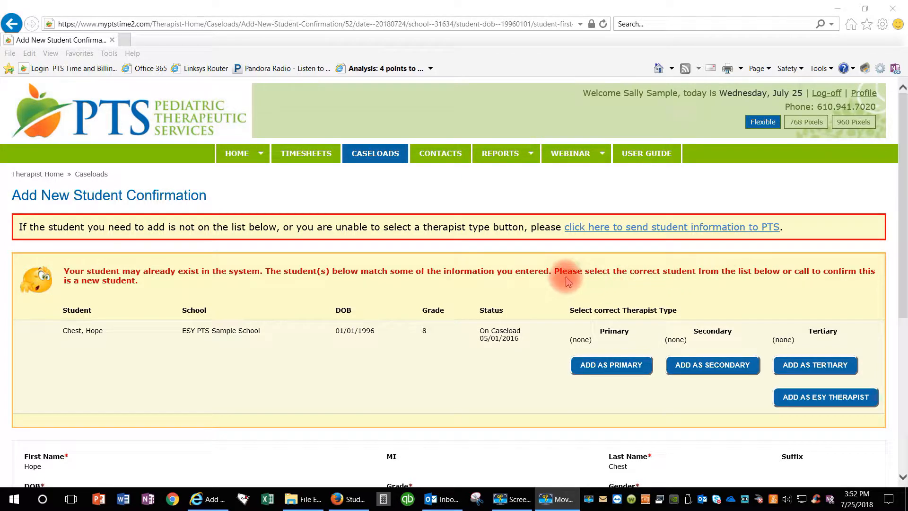
- Add the matching existing student to the caseload as primary therapist
scroll(569, 281, down, 2)
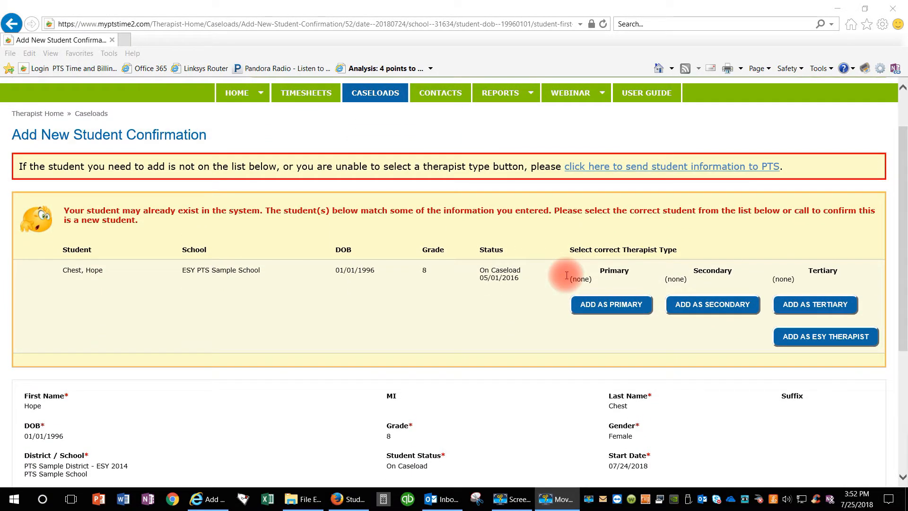
scroll(566, 275, down, 1)
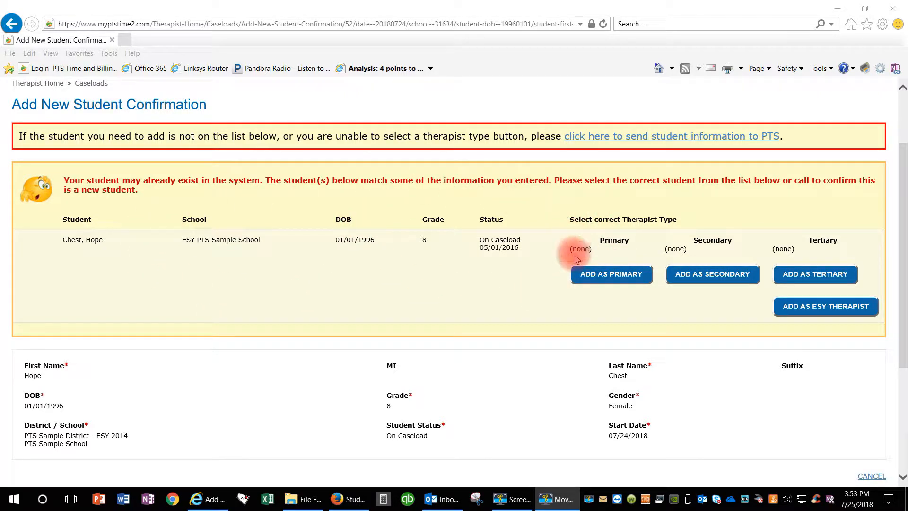
click(614, 279)
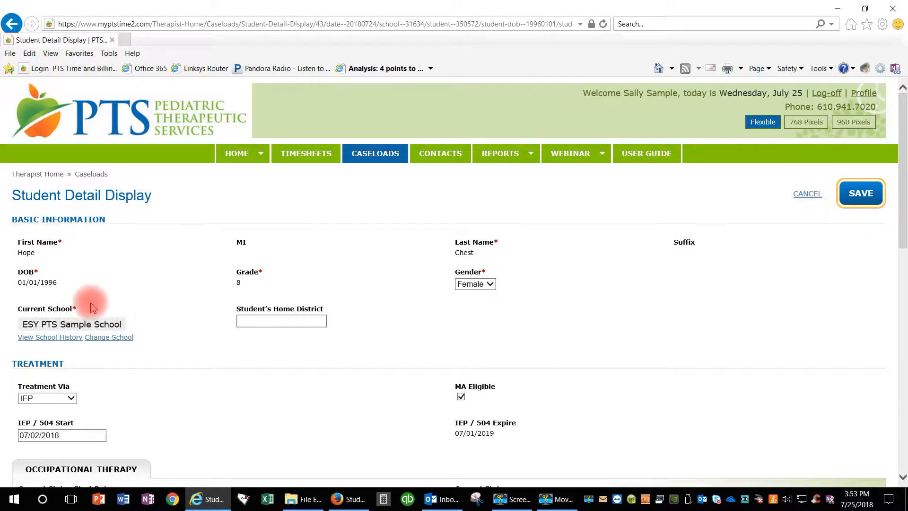
- Set the student's treatment placement to Regular Education
scroll(385, 260, down, 2)
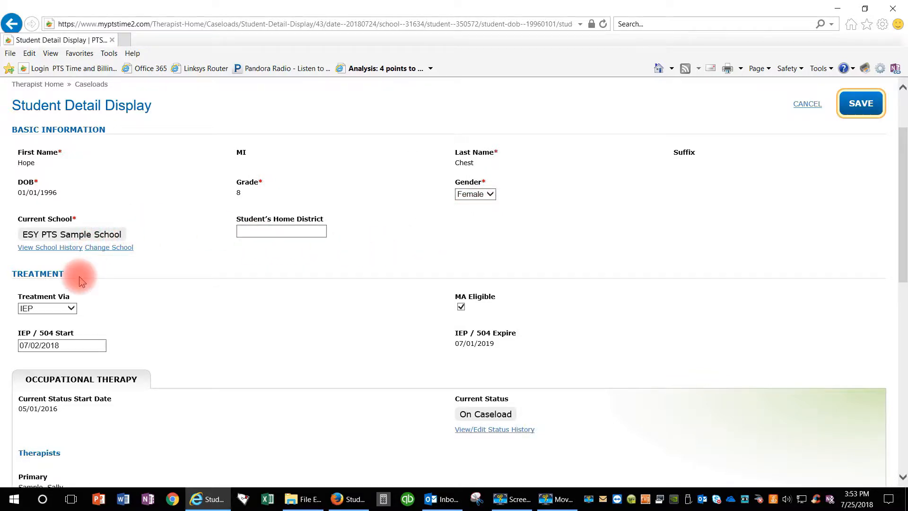
scroll(83, 278, down, 1)
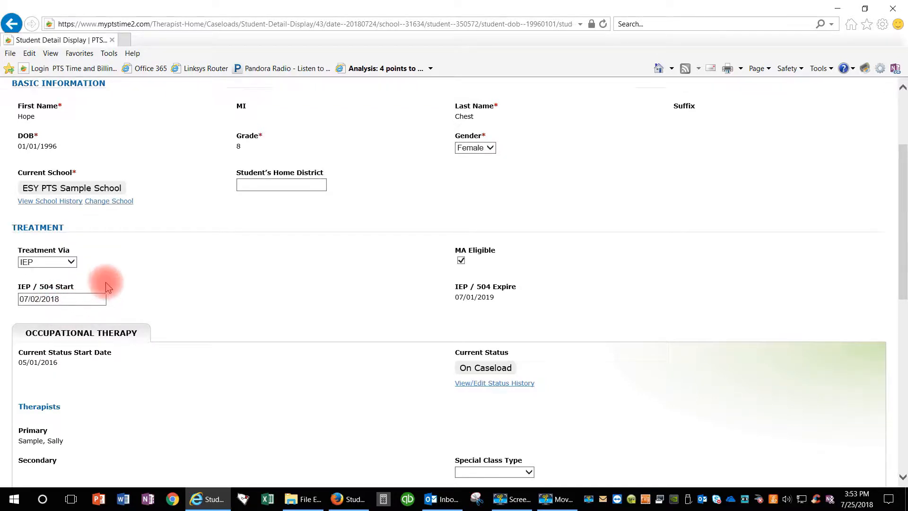
scroll(102, 285, down, 2)
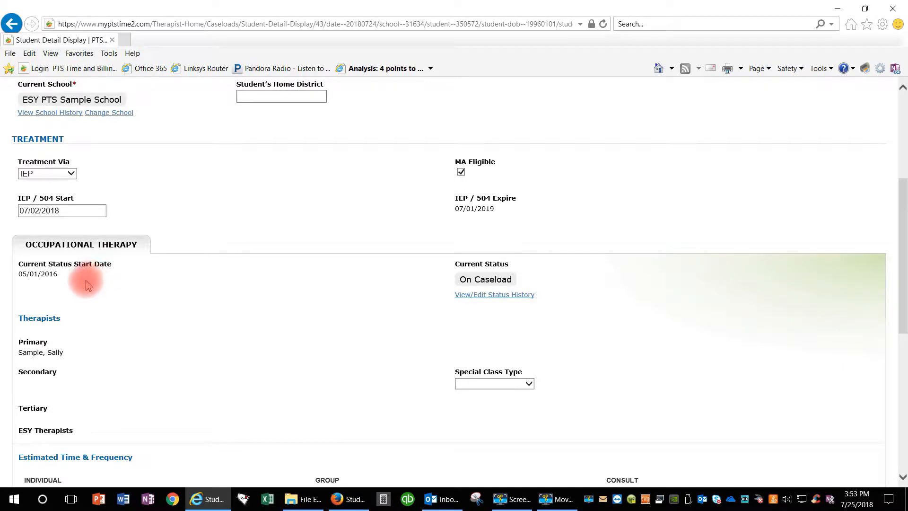
scroll(87, 286, down, 2)
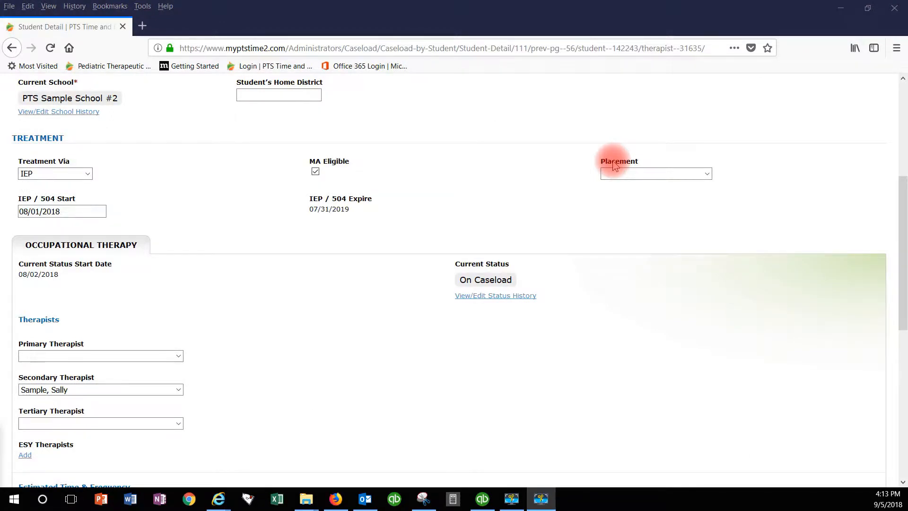
click(698, 173)
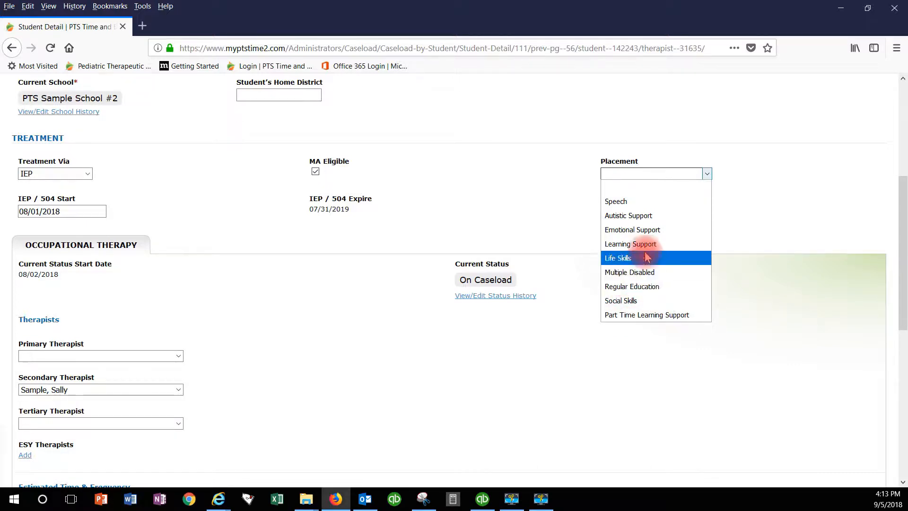
click(632, 286)
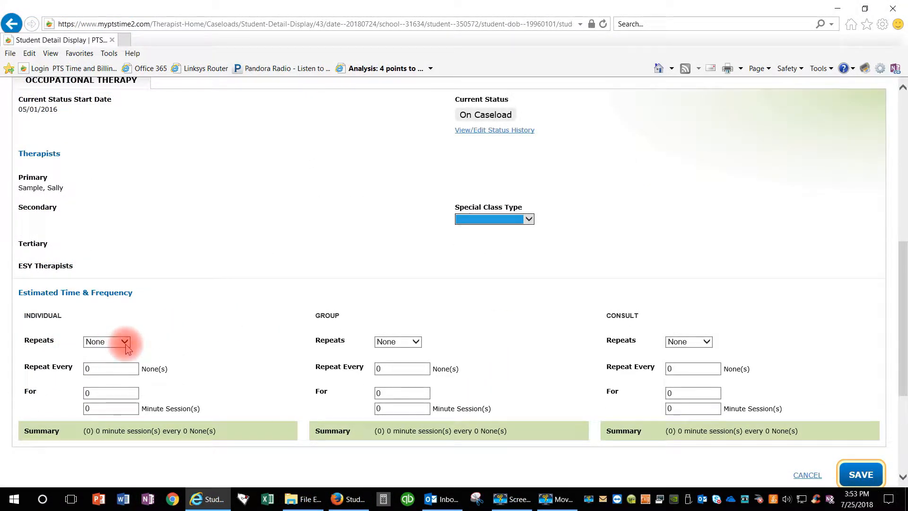
- Set the individual occupational therapy frequency to weekly, every 1 week, for 1 session of 30 minutes
click(125, 342)
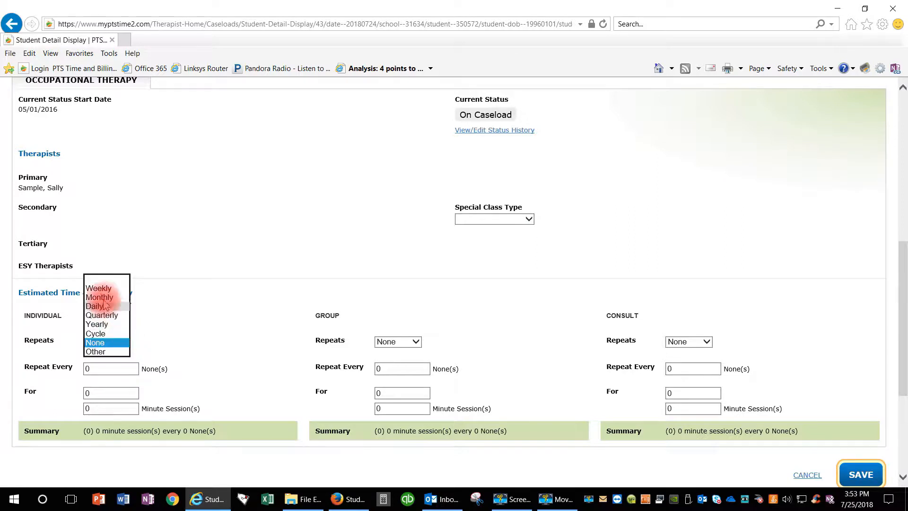
click(99, 289)
click(104, 368)
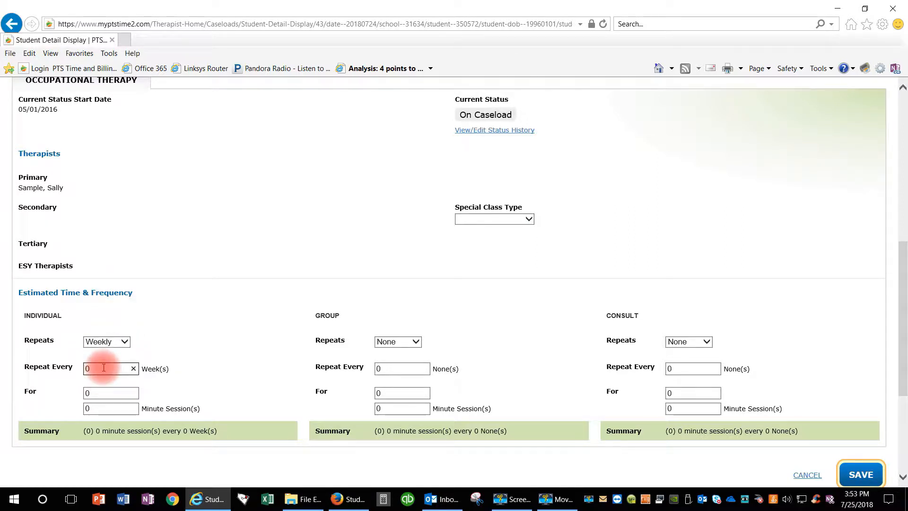
key(BackSpace)
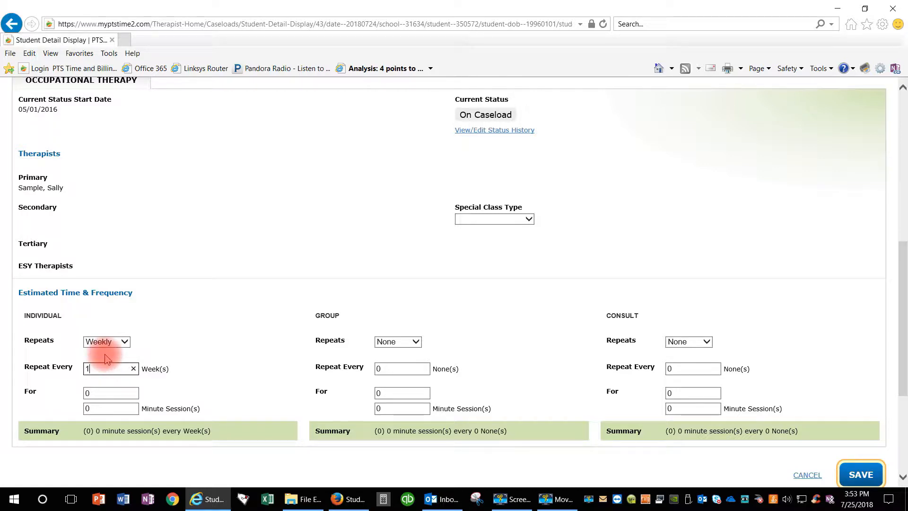
key(Tab)
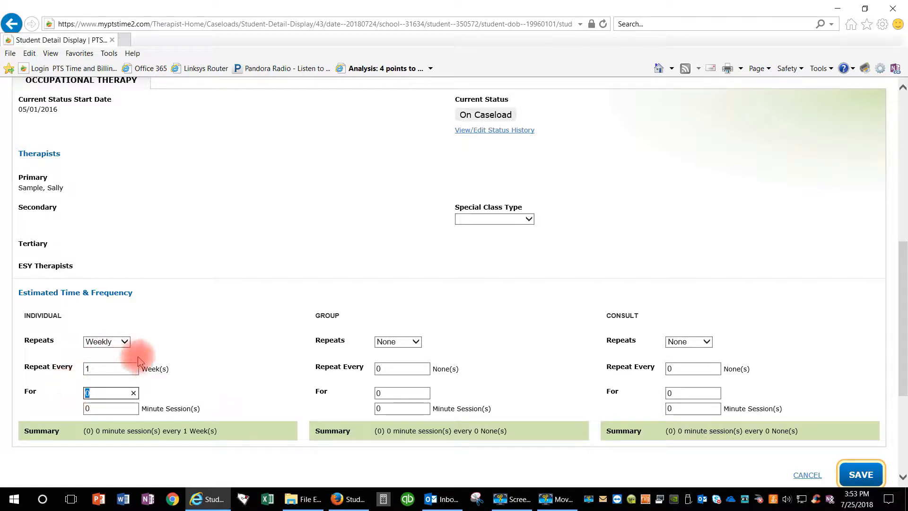
key(Tab)
text(30)
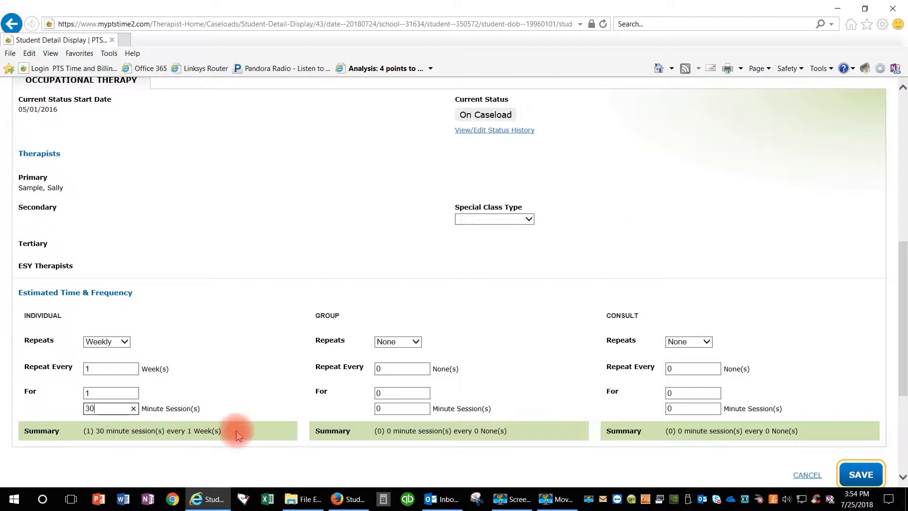
- Set the group occupational therapy frequency to weekly, every 1 week, for 1 session of 30 minutes
click(416, 346)
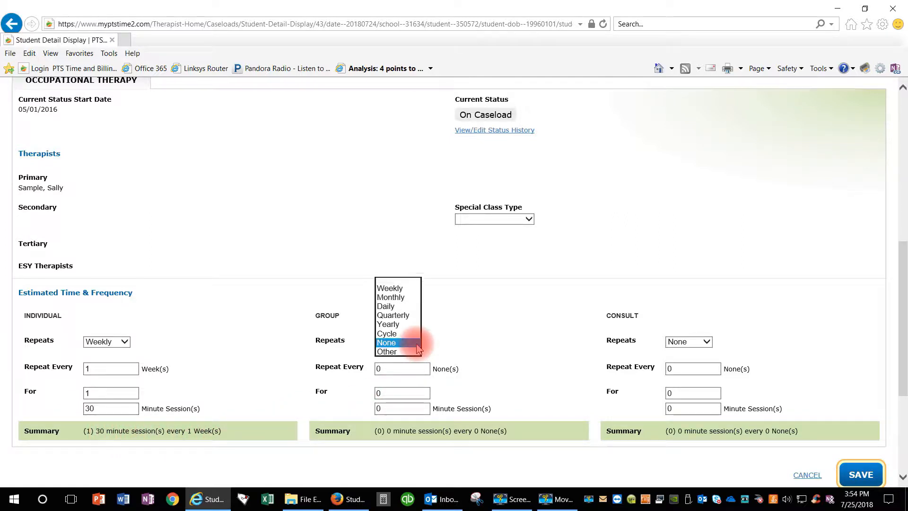
click(397, 290)
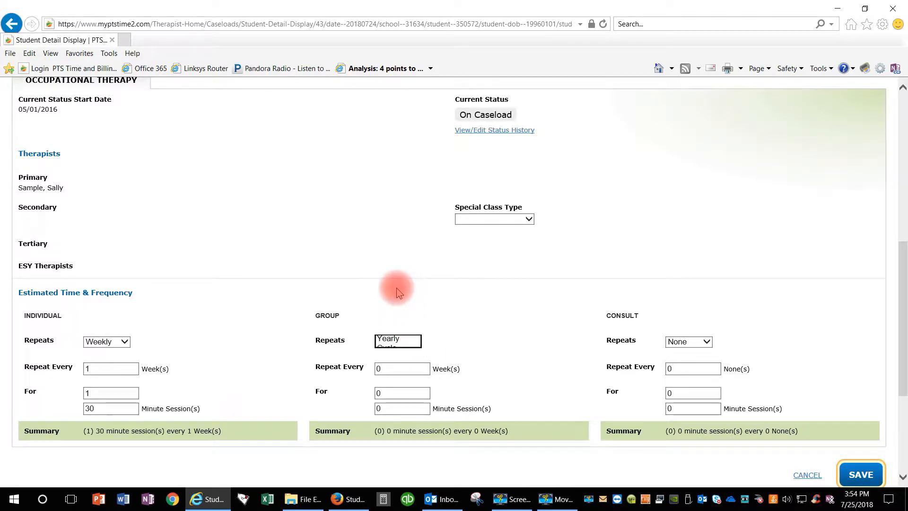
click(387, 368)
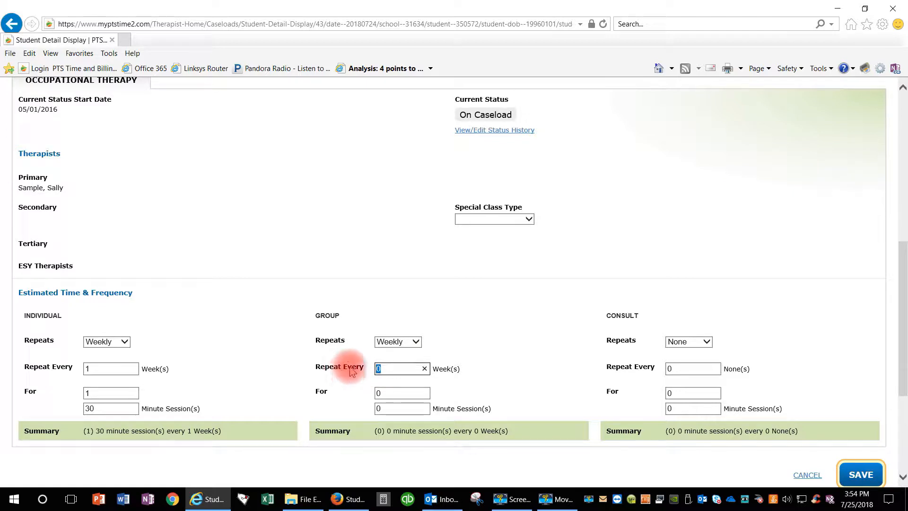
key(BackSpace)
text(1)
key(Tab)
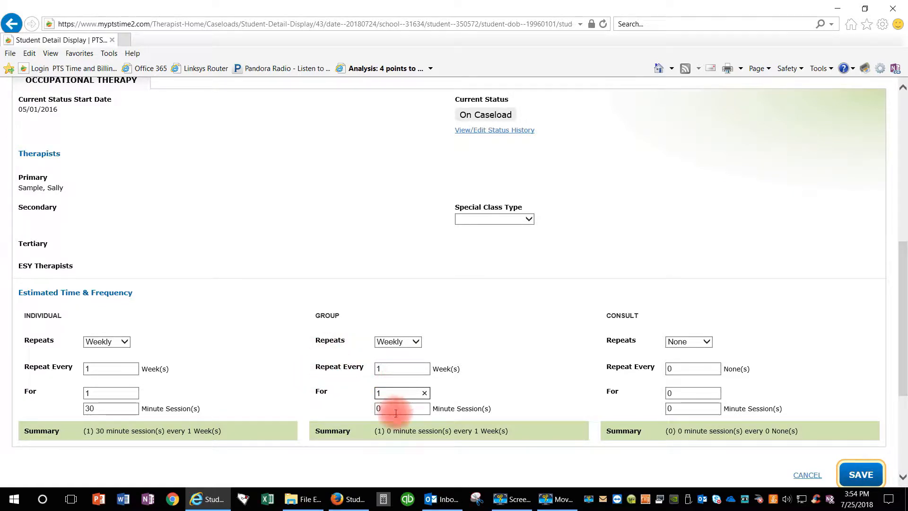
key(Tab)
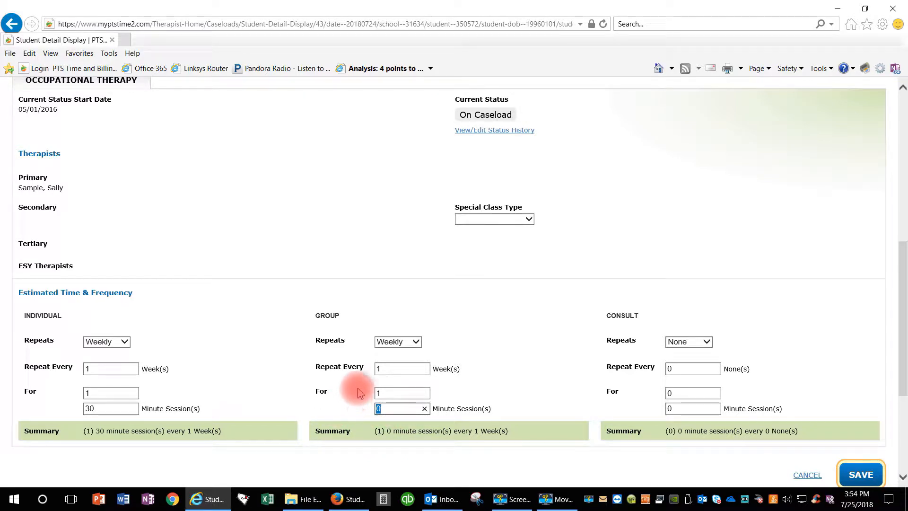
text(30)
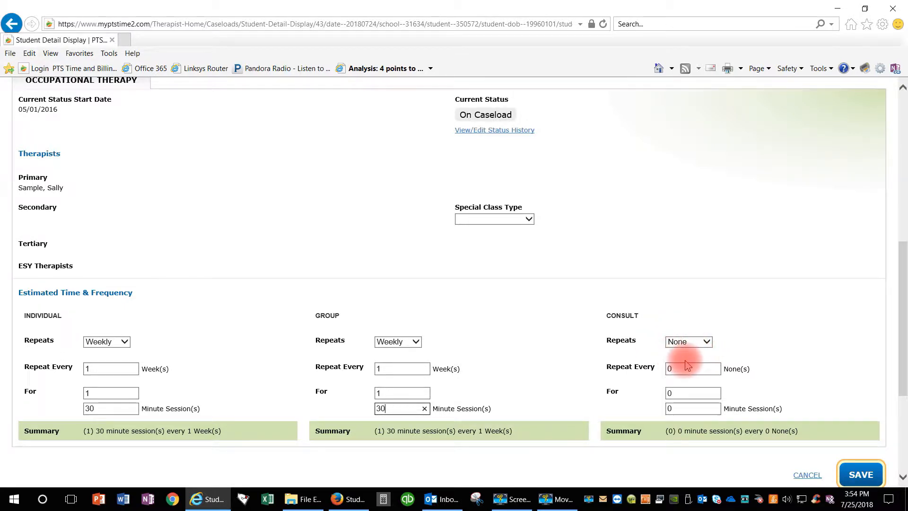
- Save the student's updated details and return to the caseload list
scroll(450, 371, up, 3)
scroll(449, 371, up, 6)
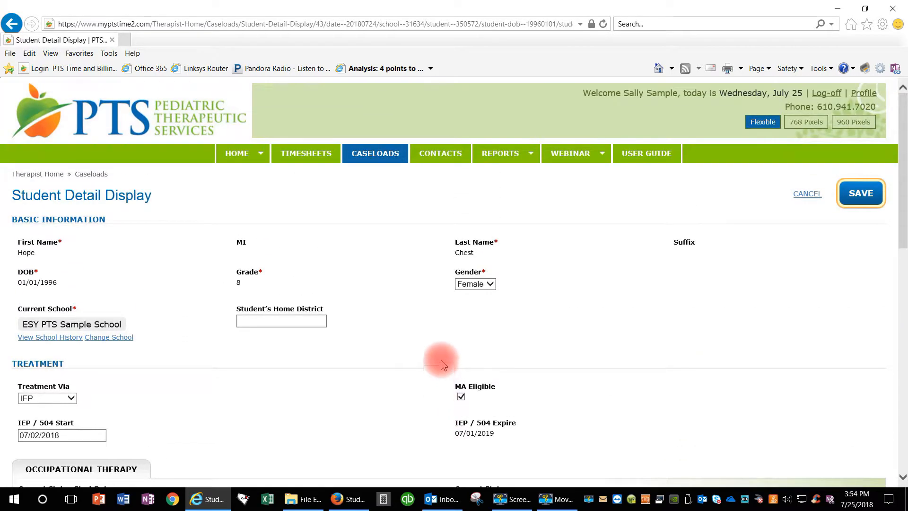
click(857, 194)
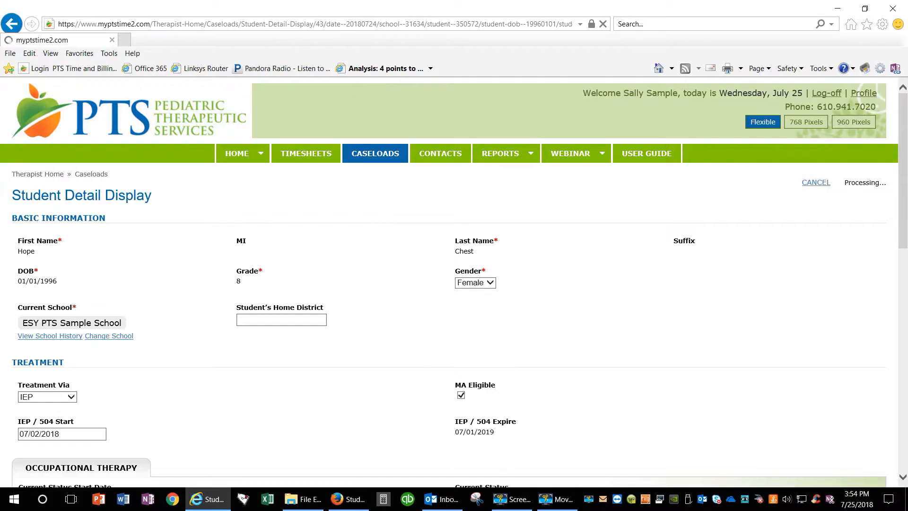
- Review the caseload list for the saved student's status, school, IEP date and therapist type
scroll(213, 334, down, 3)
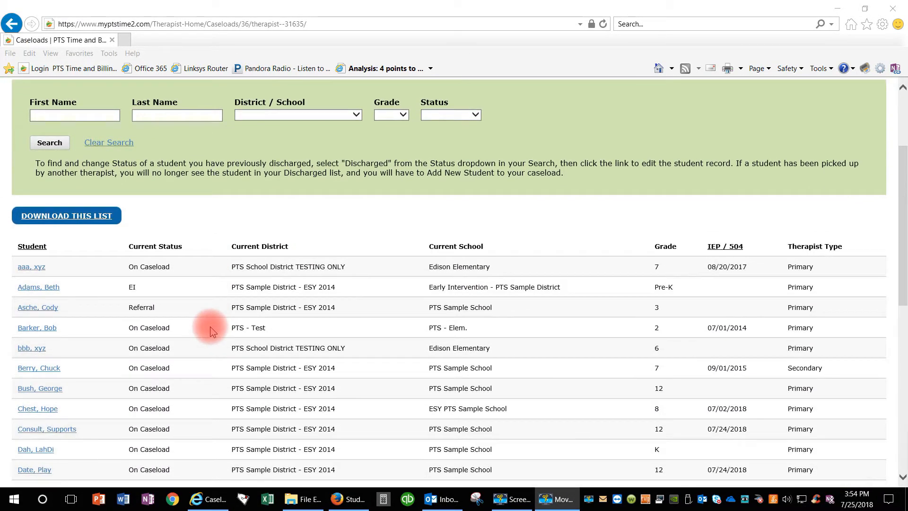
scroll(211, 331, down, 4)
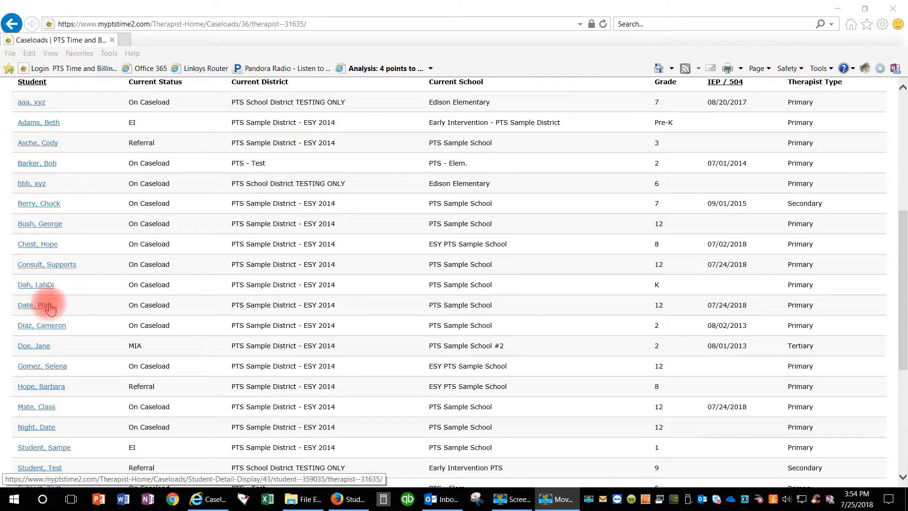
scroll(50, 308, down, 2)
scroll(49, 308, up, 1)
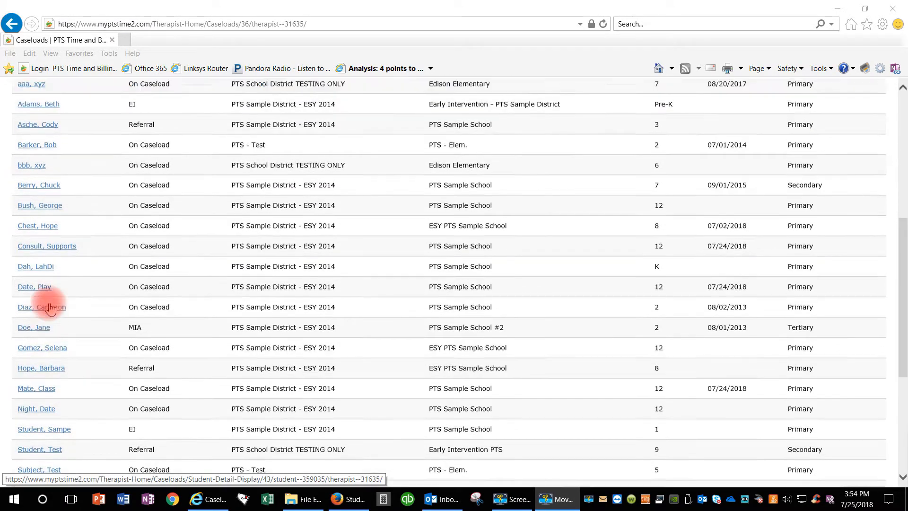
scroll(50, 308, up, 1)
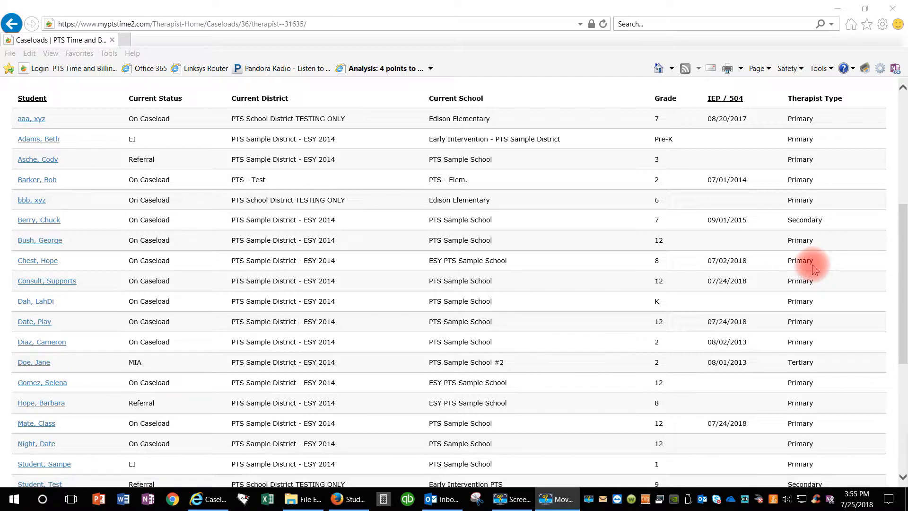
scroll(454, 284, up, 5)
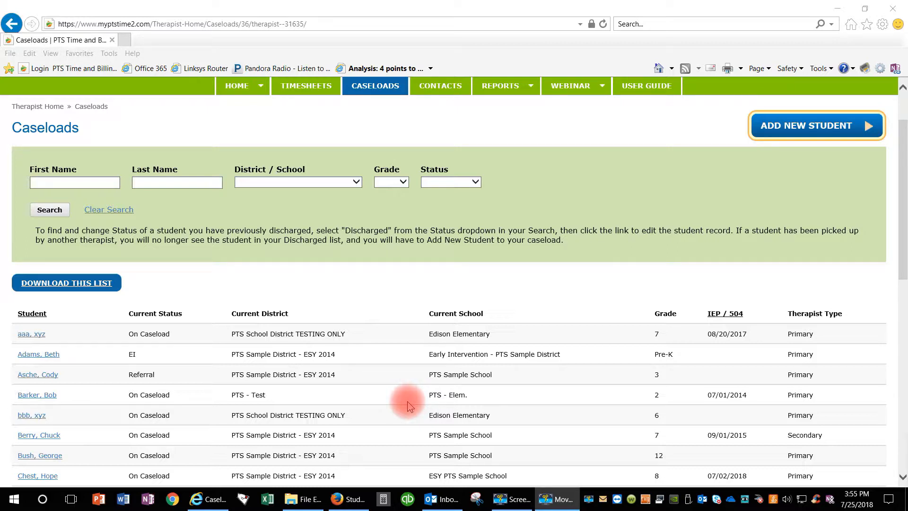
scroll(407, 401, up, 2)
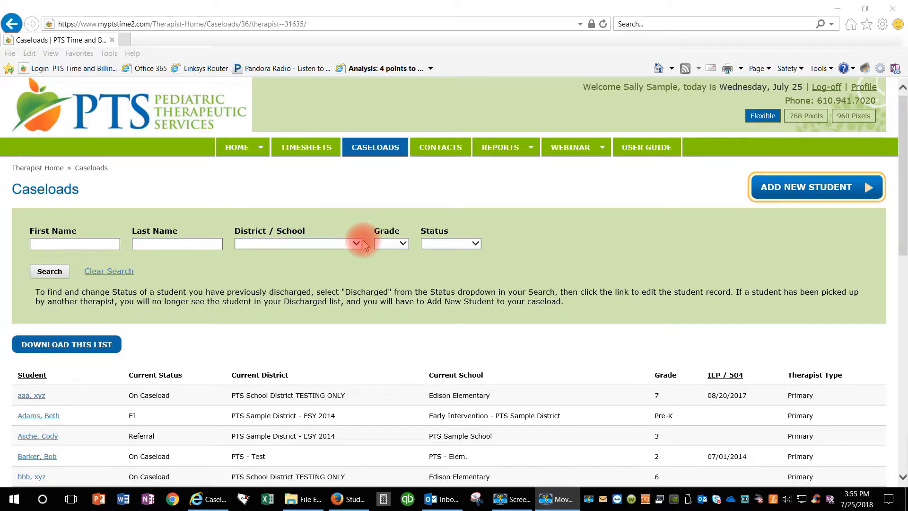
- Begin adding another new student with start date 07/02/2018, Referral status and Primary therapist type, and continue
click(804, 191)
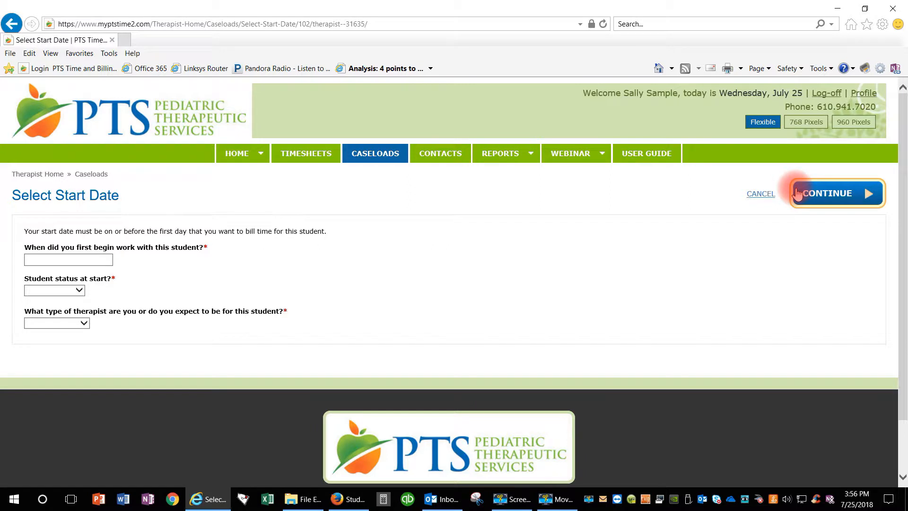
click(45, 259)
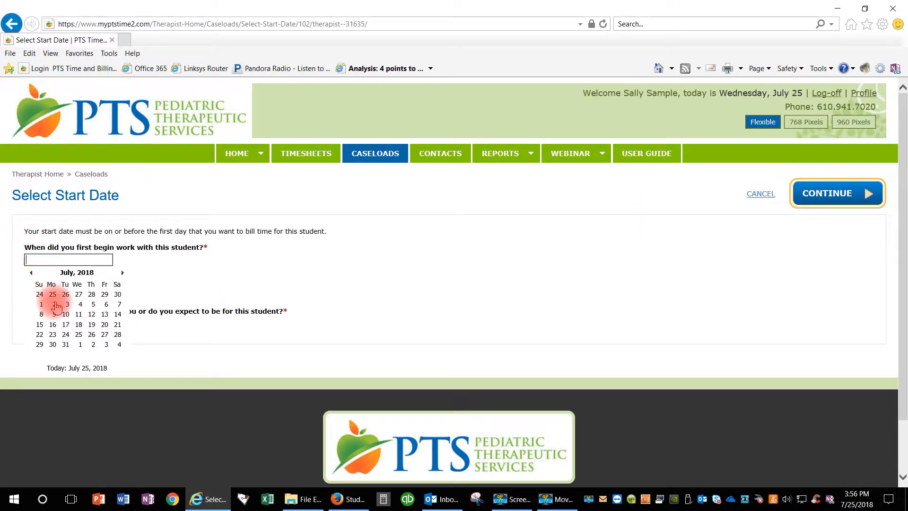
click(54, 305)
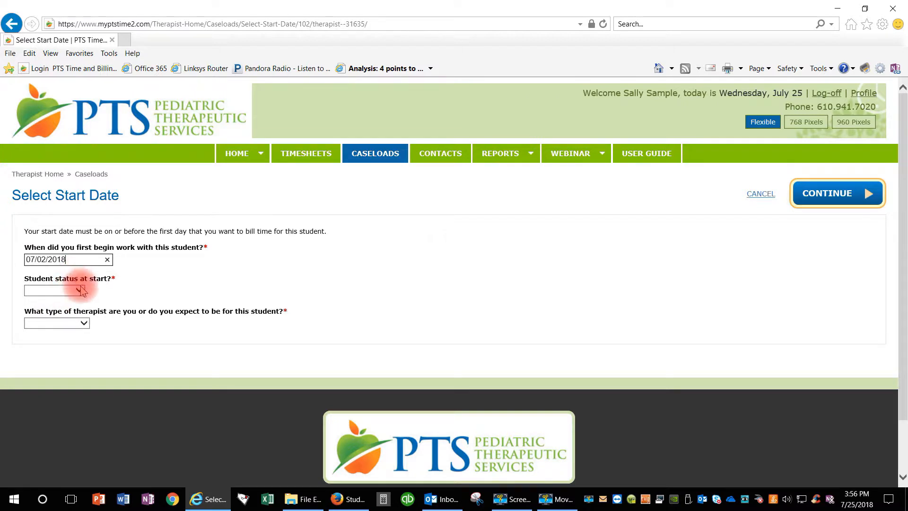
click(80, 290)
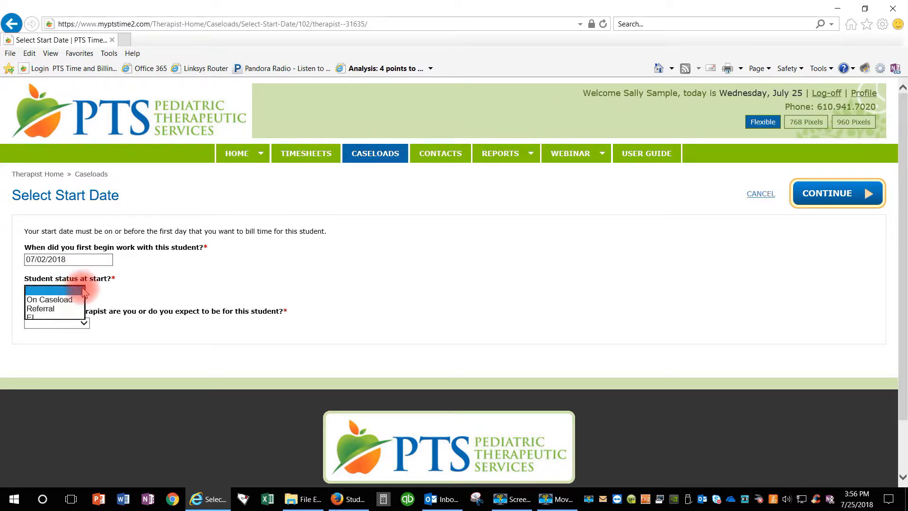
click(59, 308)
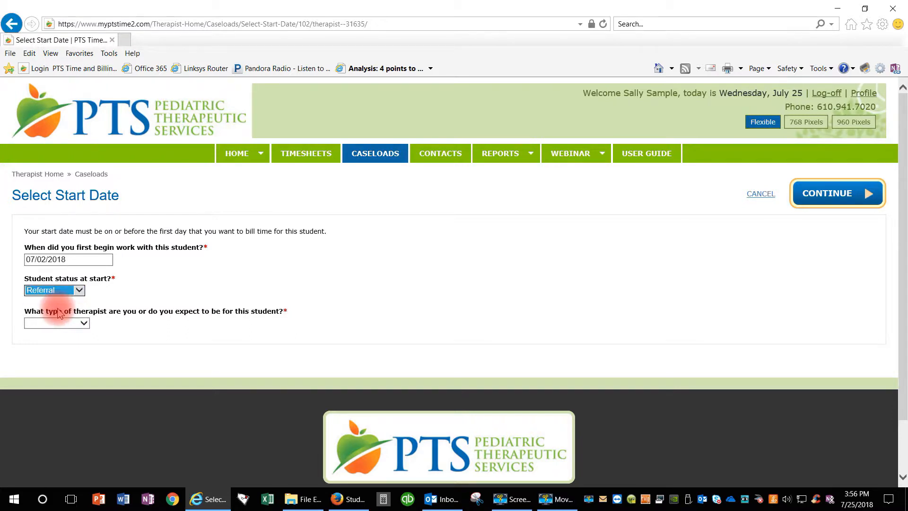
click(78, 323)
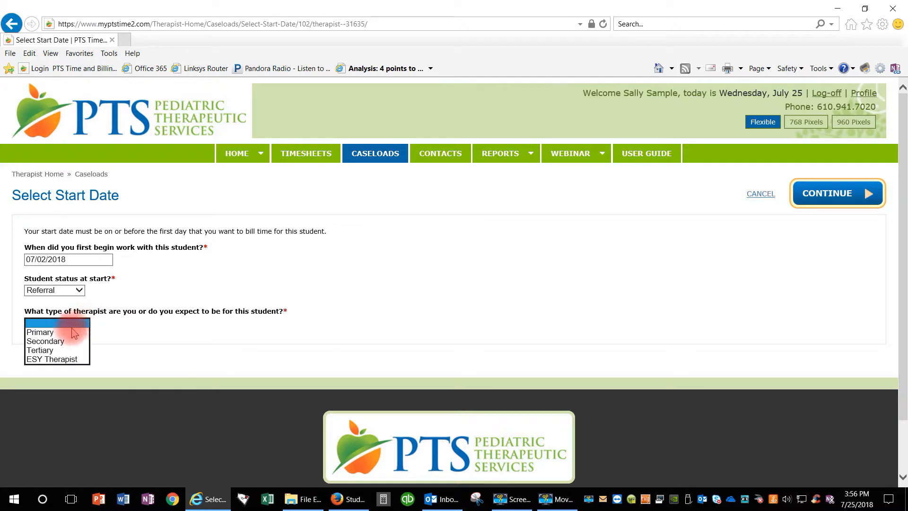
click(66, 333)
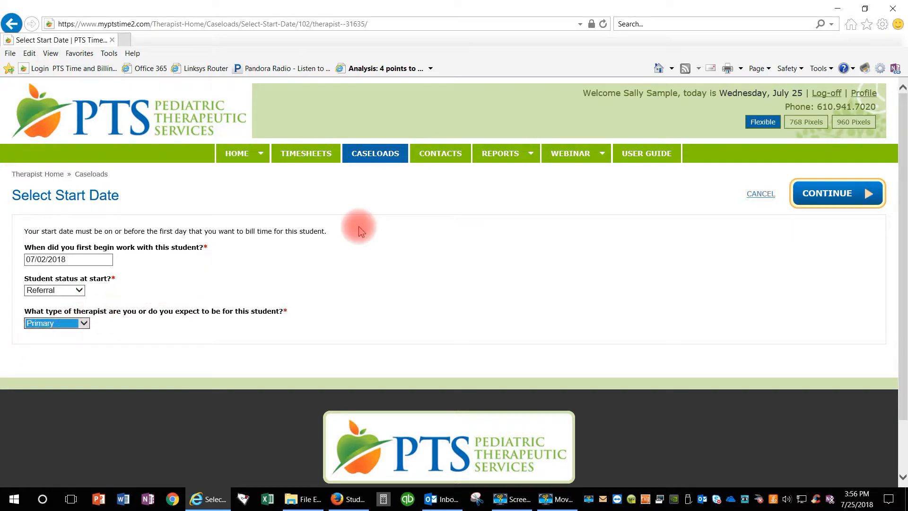
click(823, 194)
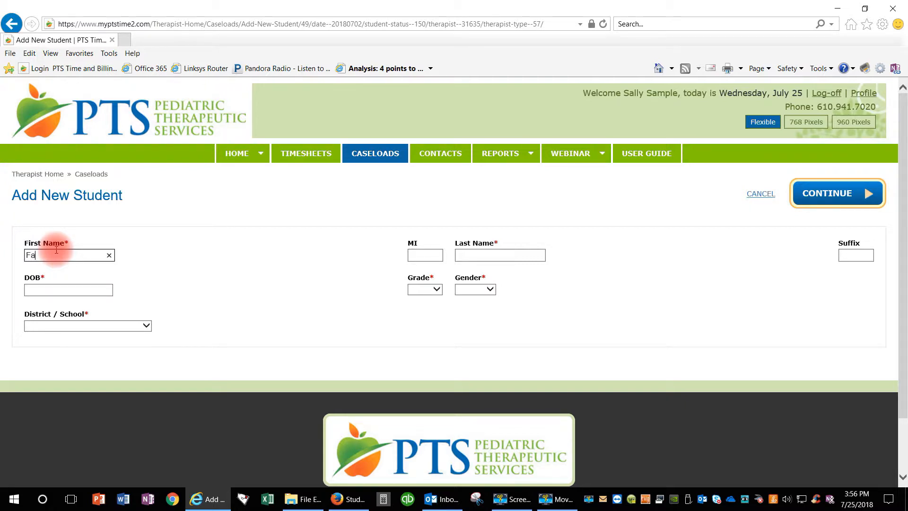
- Enter the new student's first and last name and date of birth, with grade 8 and gender Female
key(Tab)
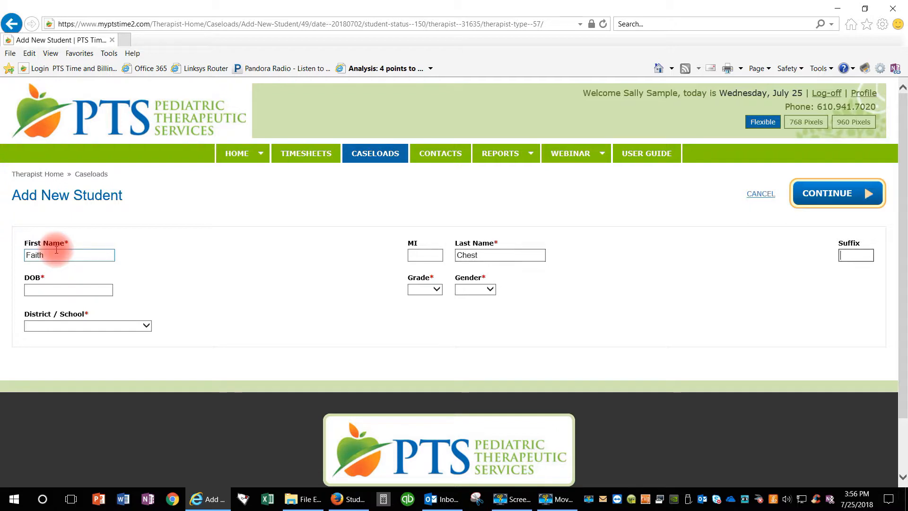
key(Tab)
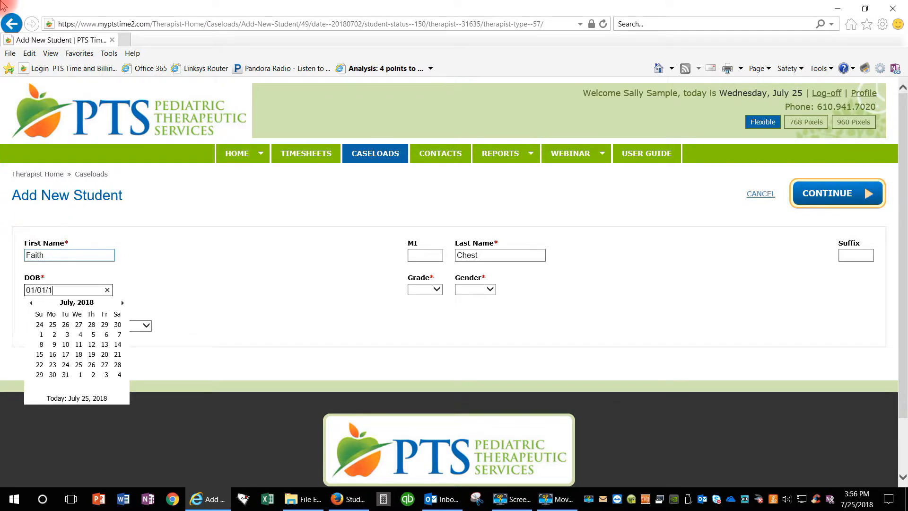
key(Tab)
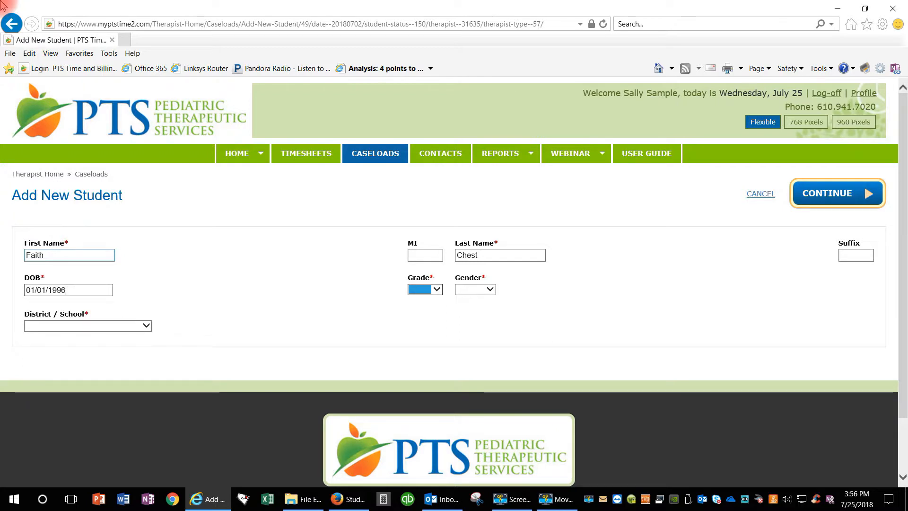
key(8)
key(Tab)
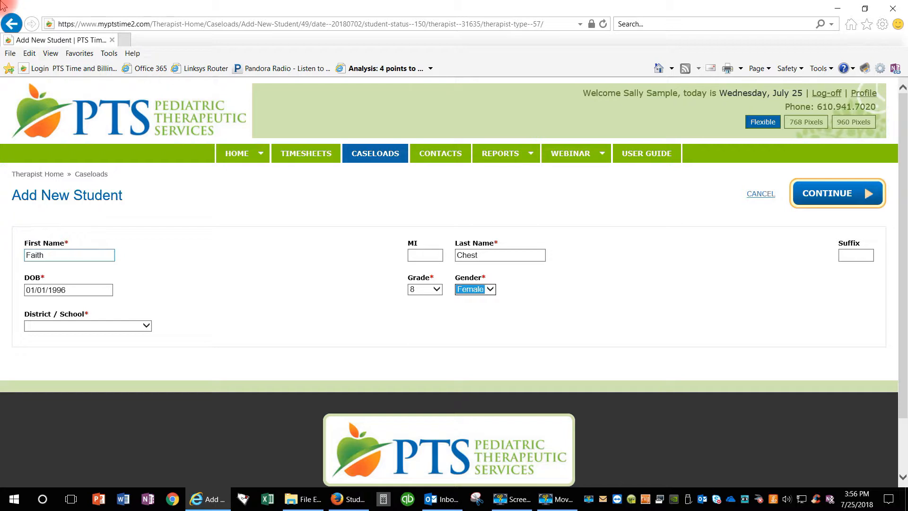
- Assign the new student to PTS Sample District - ESY 2014 and PTS Sample School, and continue to the confirmation page
click(34, 327)
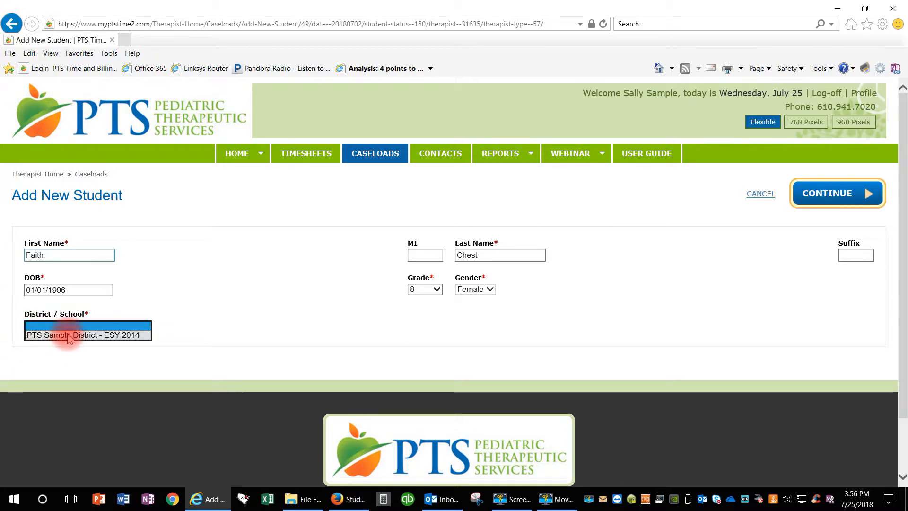
click(38, 334)
click(52, 341)
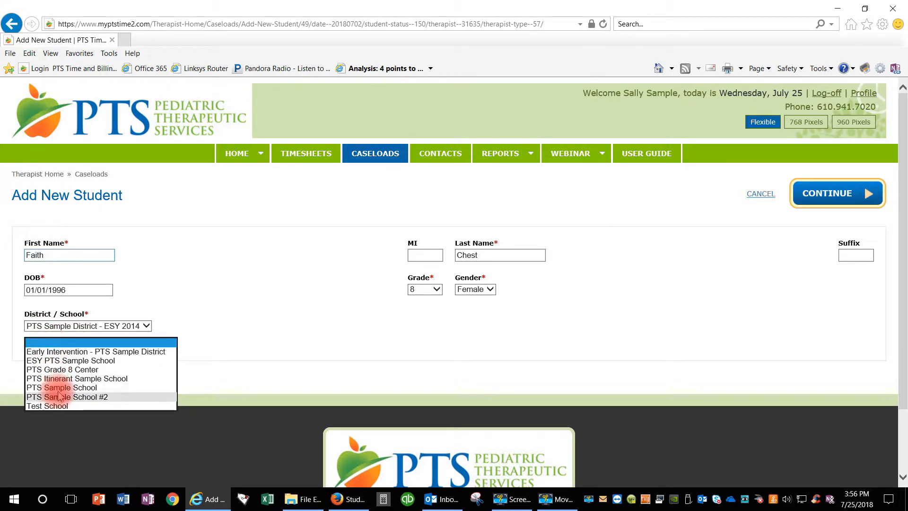
click(64, 388)
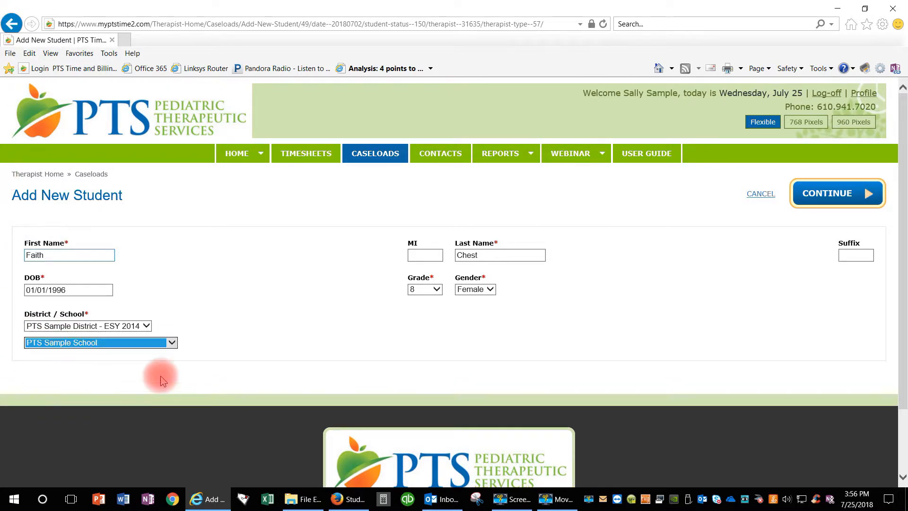
click(827, 194)
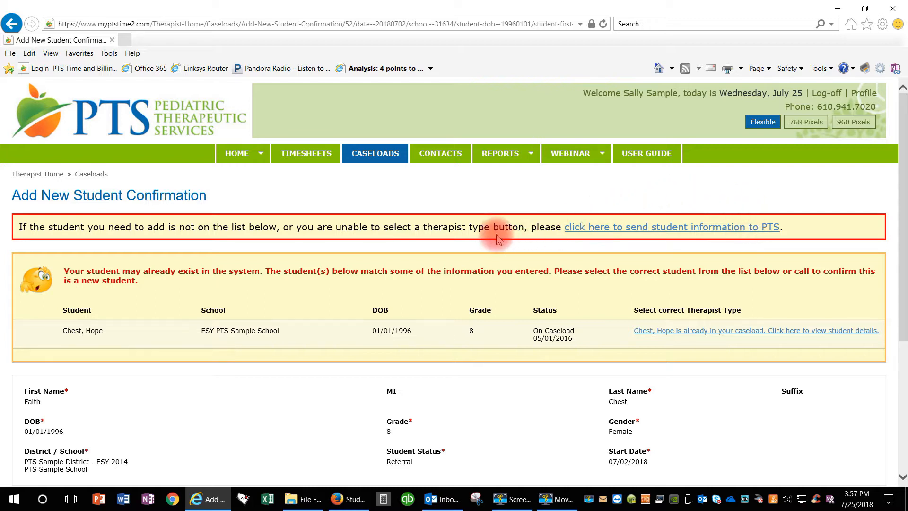
- Send the unlisted student's information to PTS through the request form, with therapist type Primary and no comments
scroll(496, 229, down, 1)
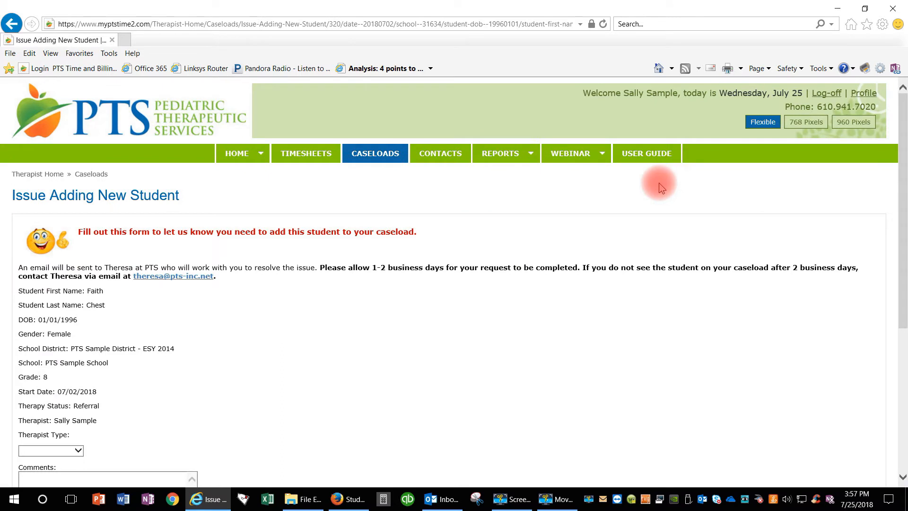
scroll(302, 289, down, 1)
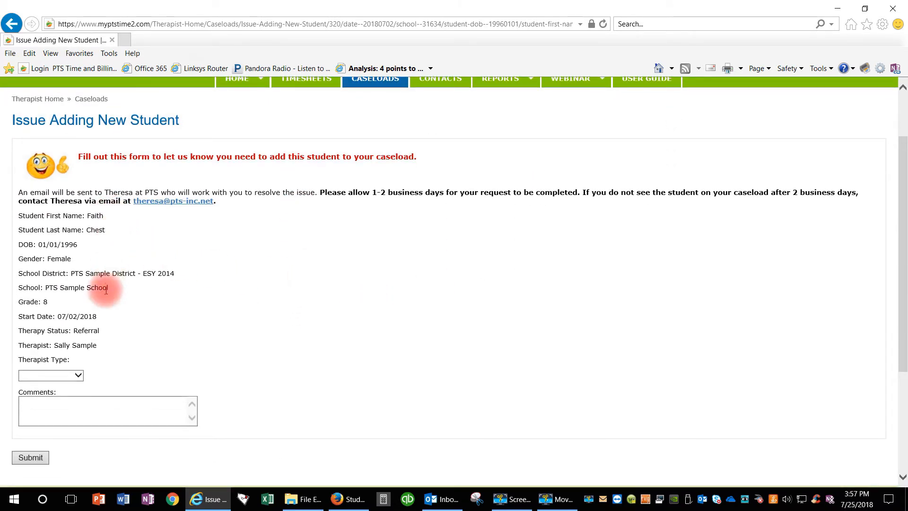
click(77, 376)
click(52, 385)
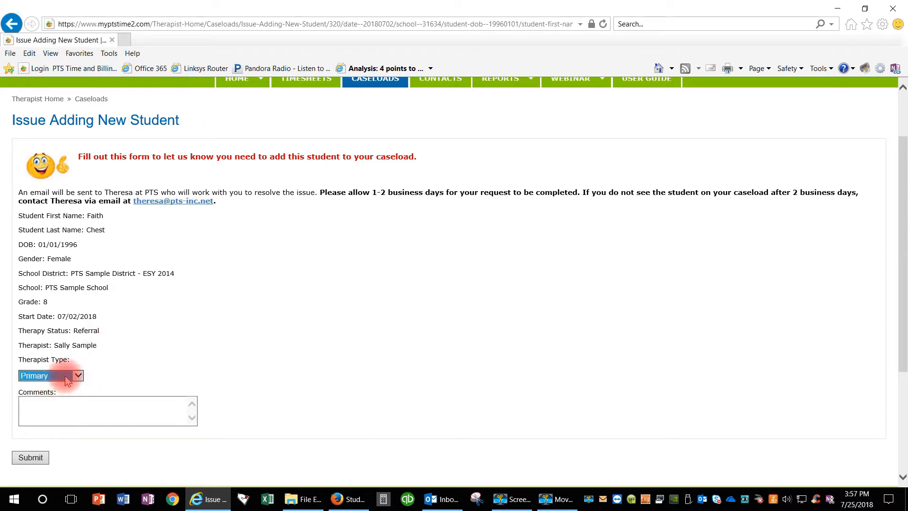
scroll(95, 369, down, 1)
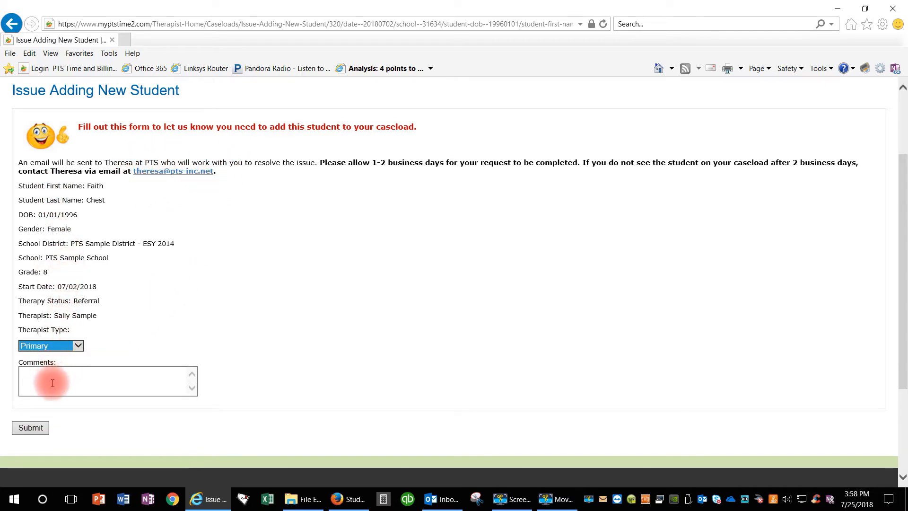
click(29, 432)
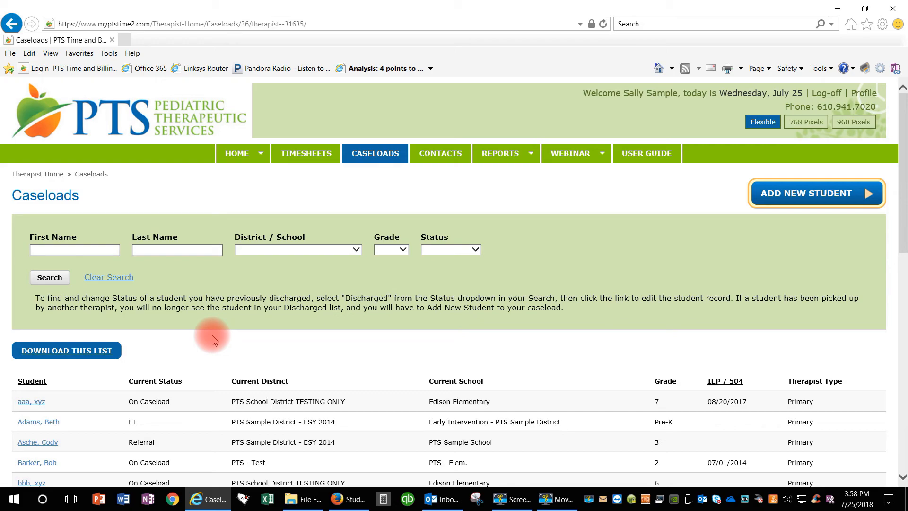
scroll(212, 337, down, 3)
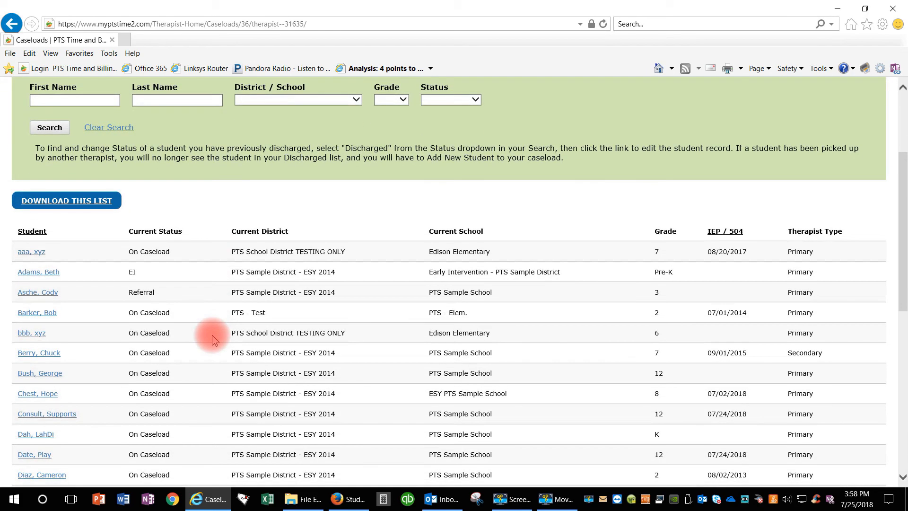
scroll(212, 337, down, 1)
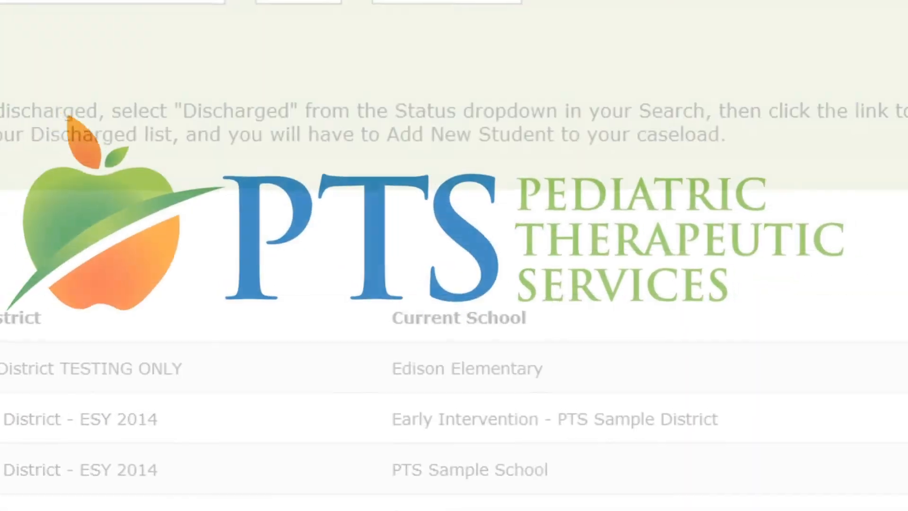